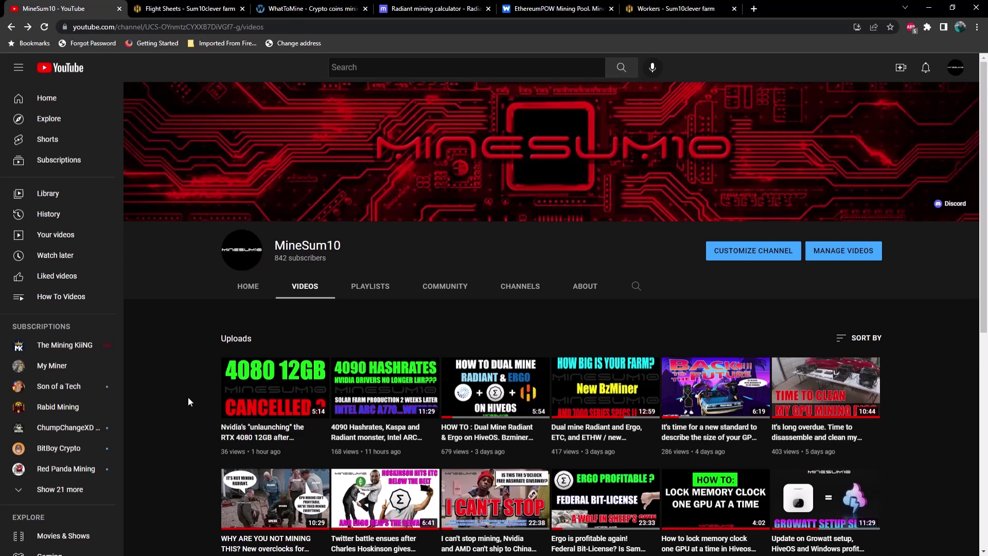
Step: Go to the Farms overview and open the Sum10clever farm's four-rig workers list
left_click(172, 17)
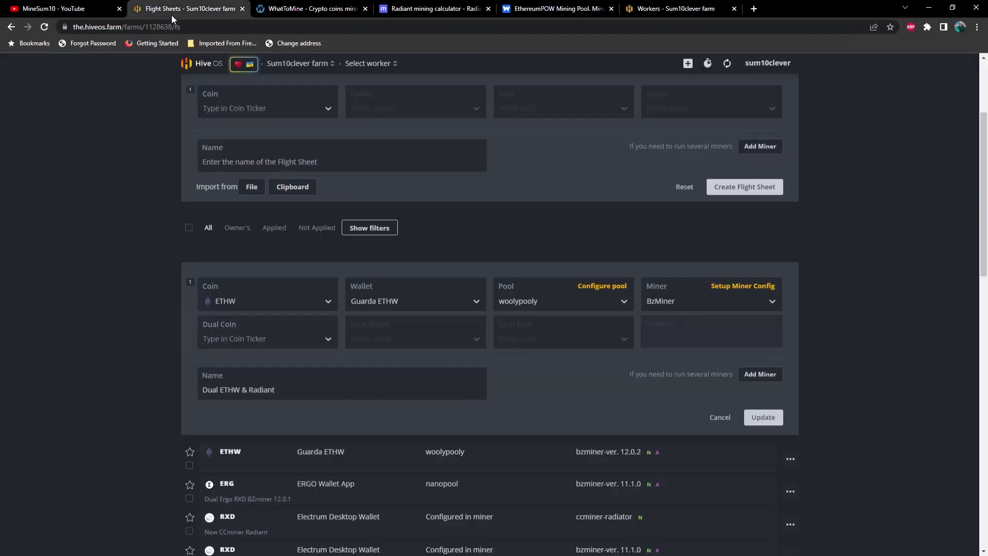
scroll(158, 88, "up", 3)
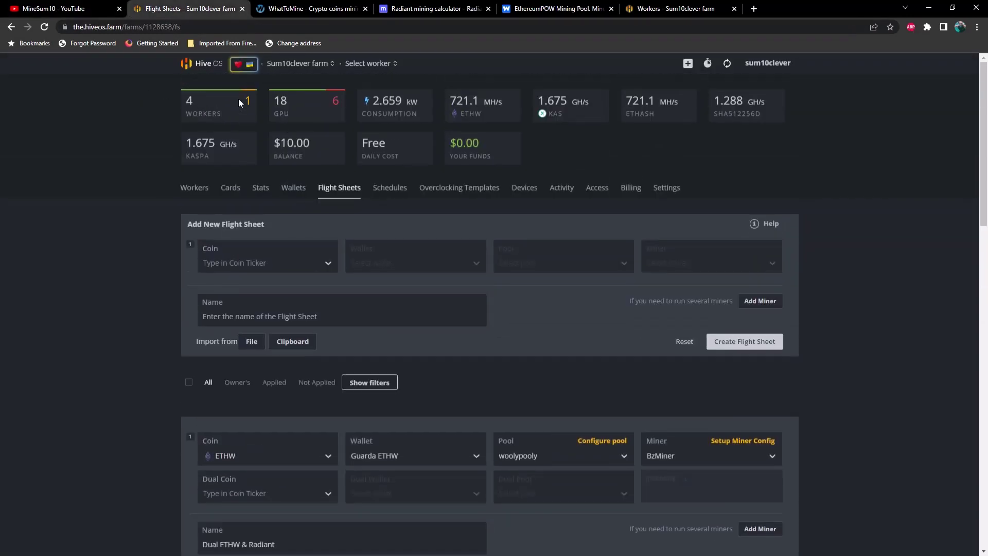
left_click(215, 65)
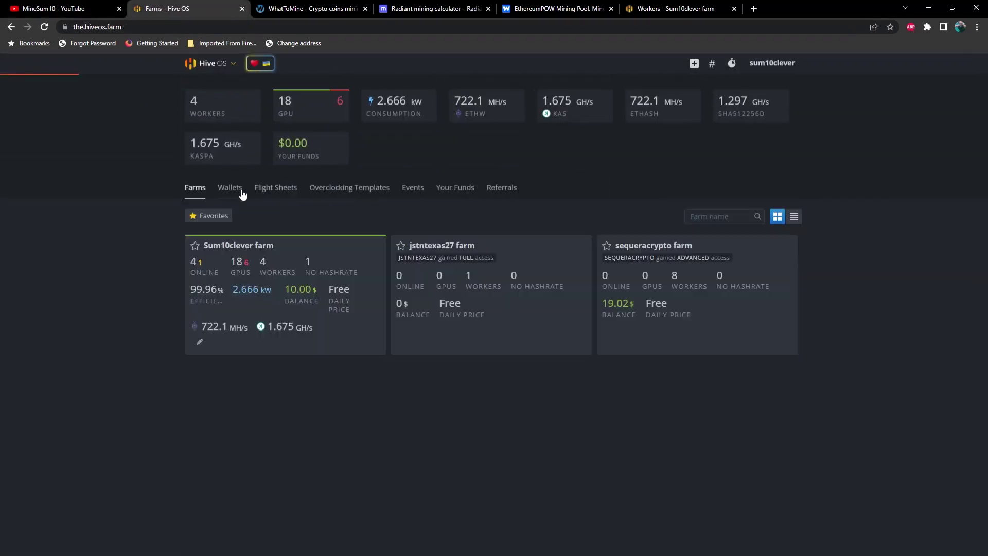
left_click(248, 252)
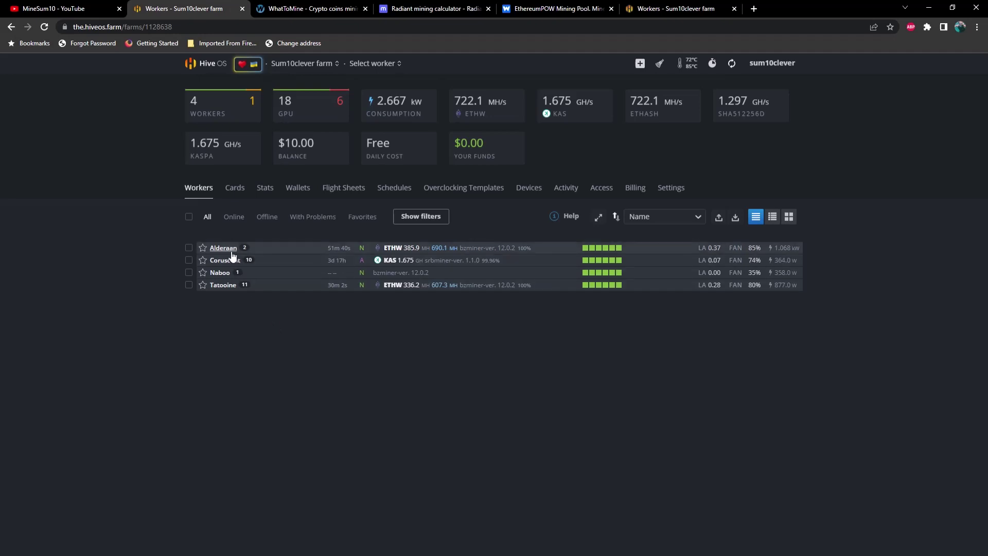
Step: Open the Dual ETHW & Radiant sheet in edit mode from the farm's Flight Sheets tab
left_click(343, 188)
scroll(804, 322, "down", 2)
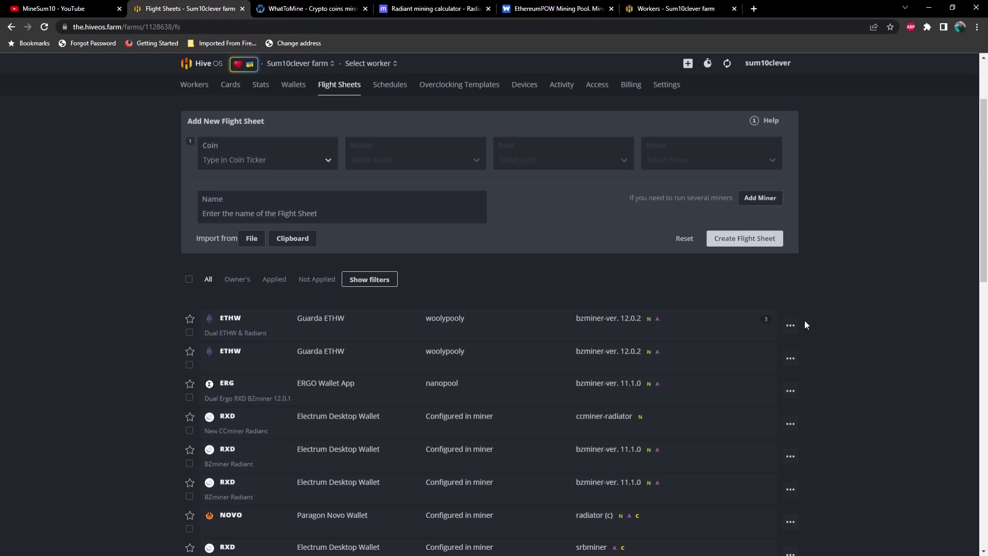
left_click(790, 326)
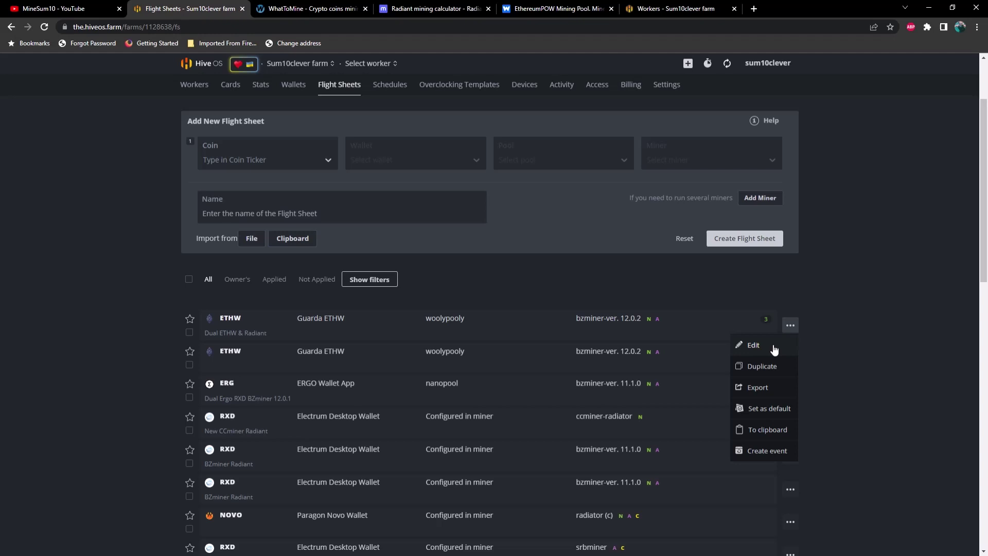
left_click(754, 345)
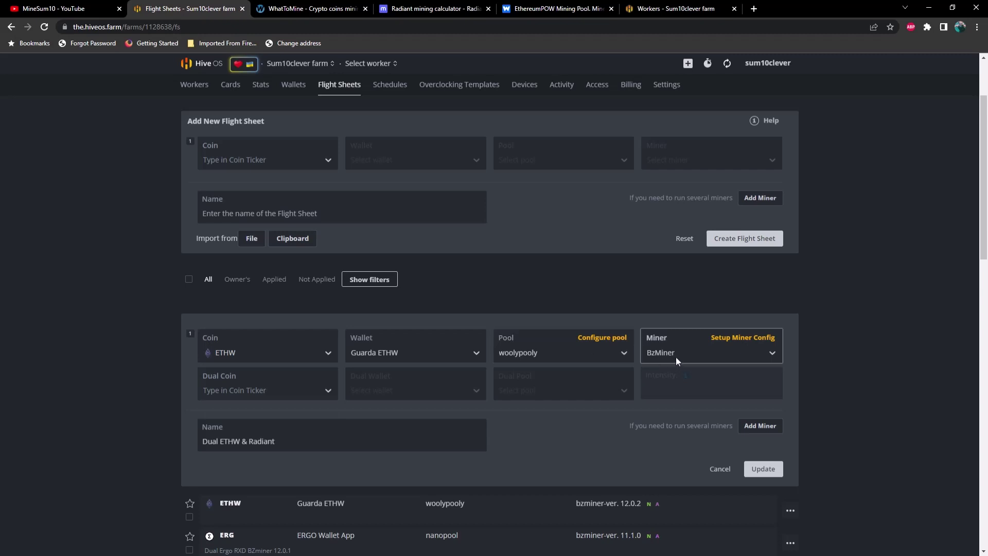
Step: Open the BzMiner config for ETHW (ethash) and keep version 12.0.2 selected
left_click(729, 339)
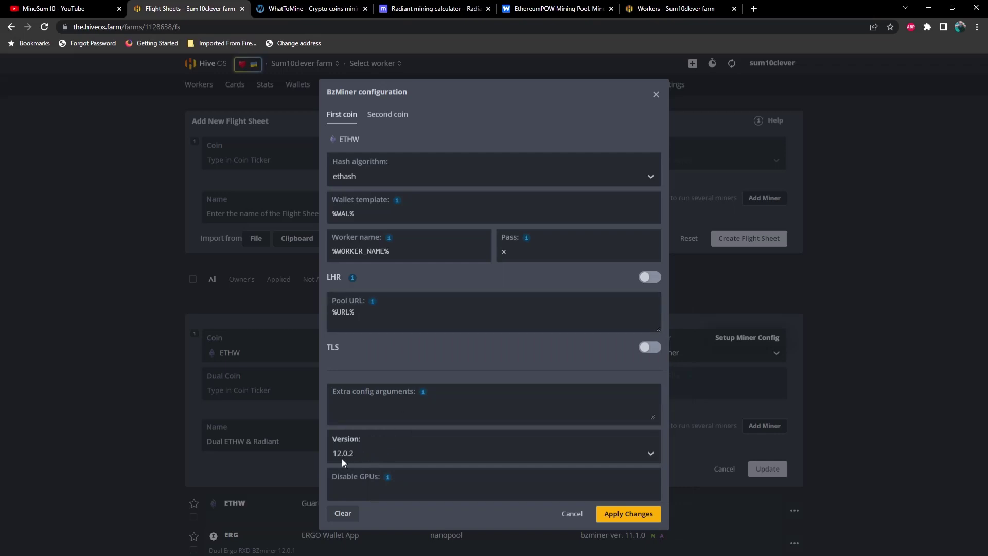
left_click(359, 454)
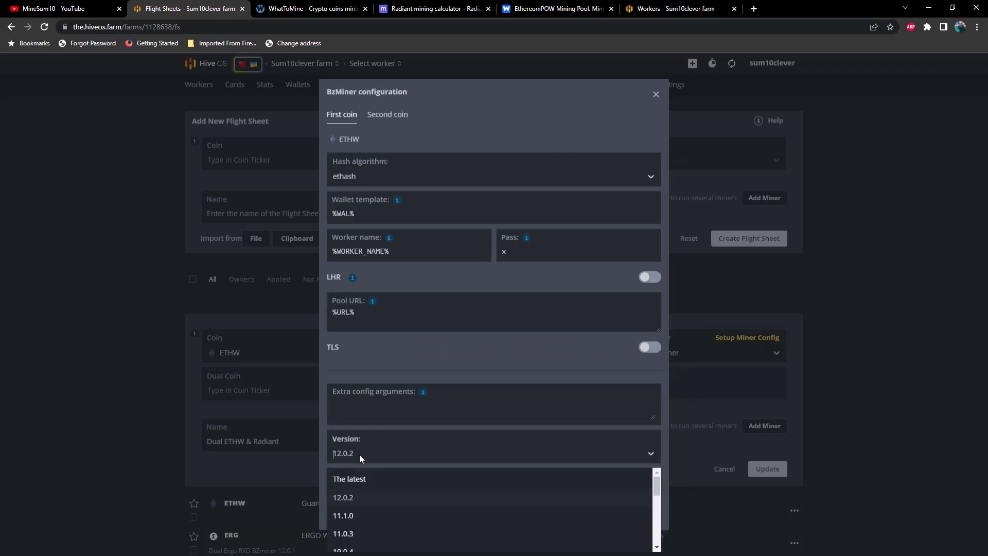
left_click(351, 499)
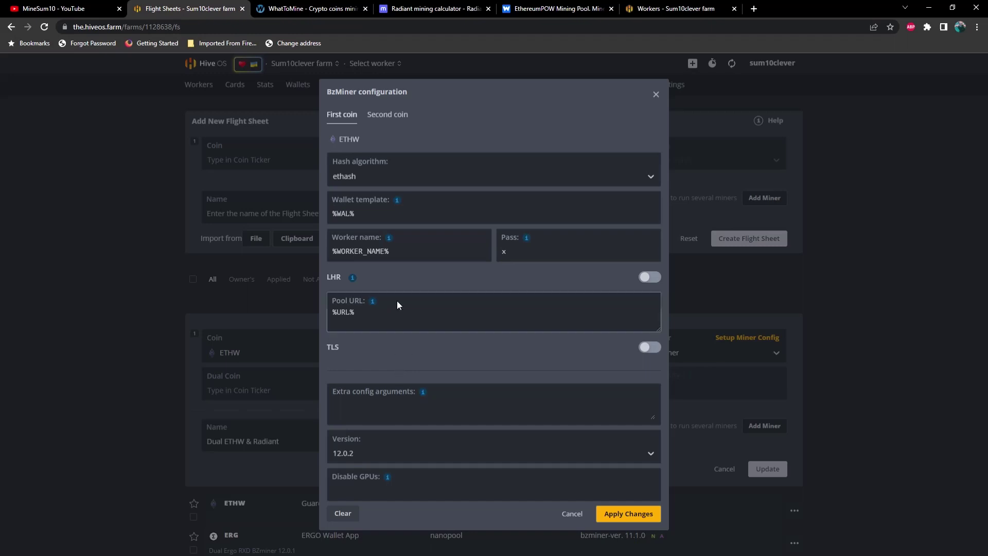
Step: Inspect the radiant second-coin wallet template and rplant pool URL, then cancel the BzMiner config
left_click(383, 119)
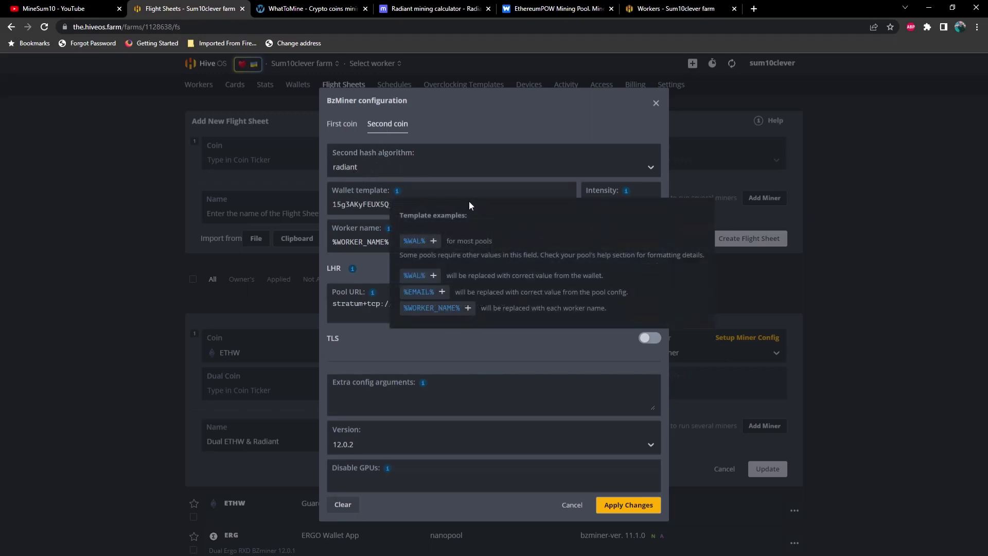
mouse_move(399, 194)
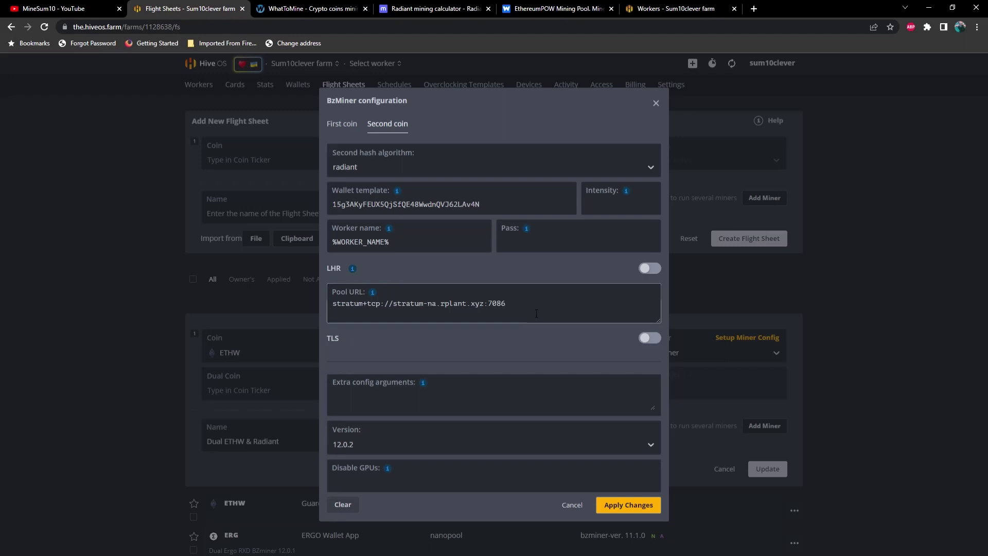
left_click(573, 506)
scroll(109, 355, "up", 2)
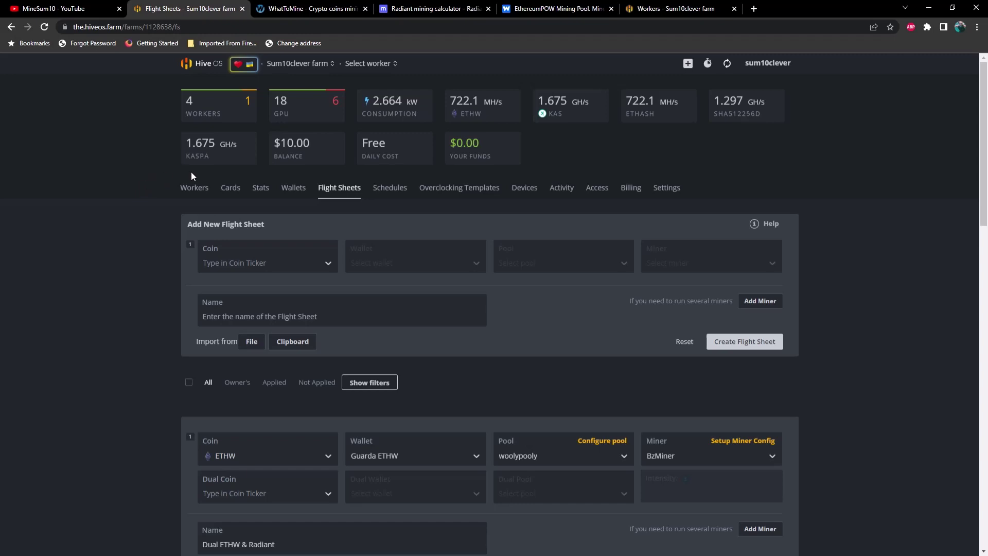
Step: Open Alderaan and check its six RTX 3070 Ti GPUs' hashrates and core/memory temperatures
left_click(202, 192)
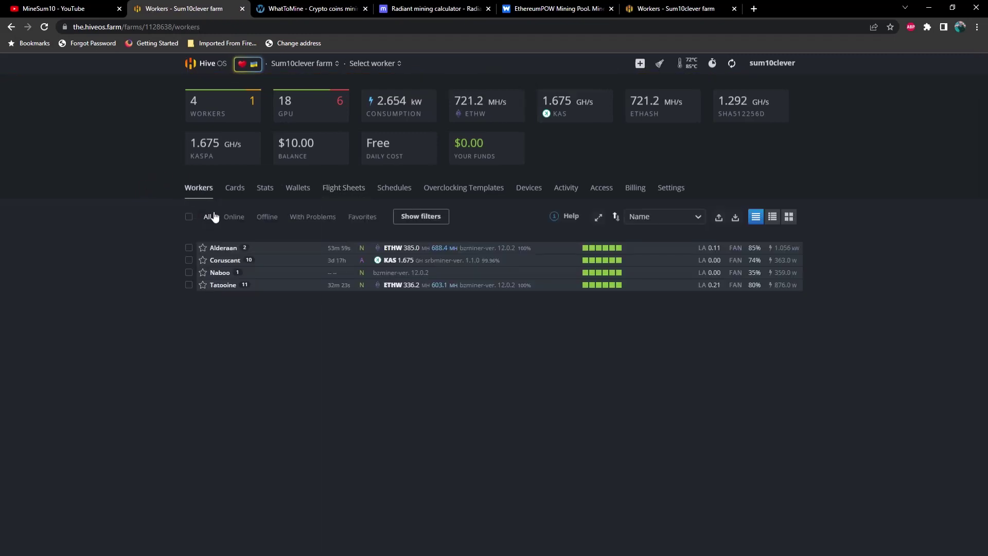
left_click(238, 249)
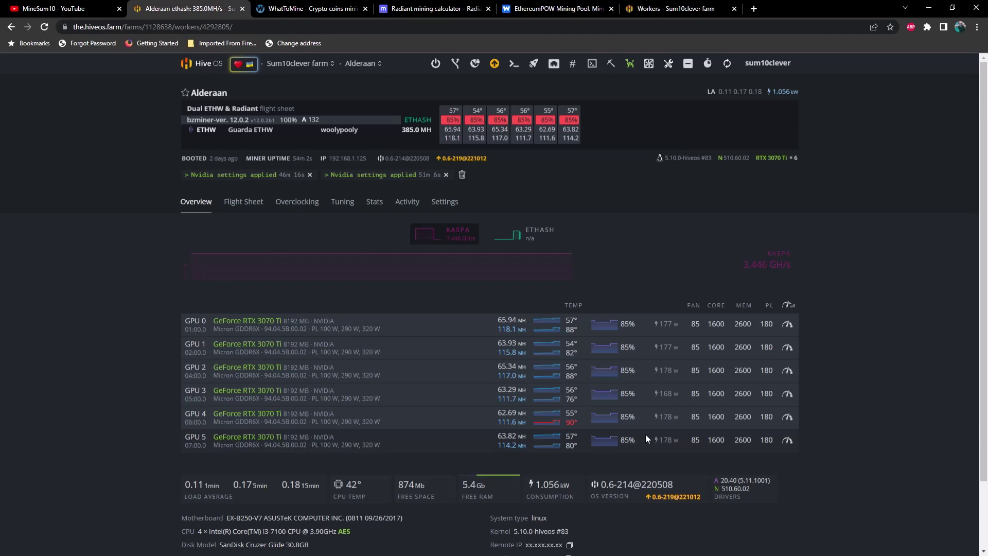
mouse_move(585, 425)
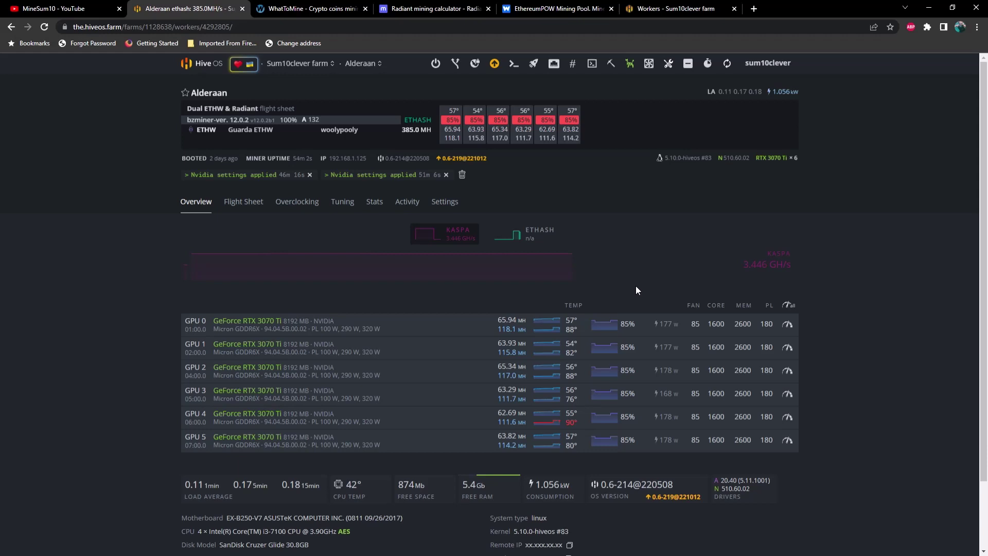
Step: Open the Tatooine rig's page to review its six GPUs at 336.6 MH and 875.0 W
mouse_move(577, 334)
left_click(216, 72)
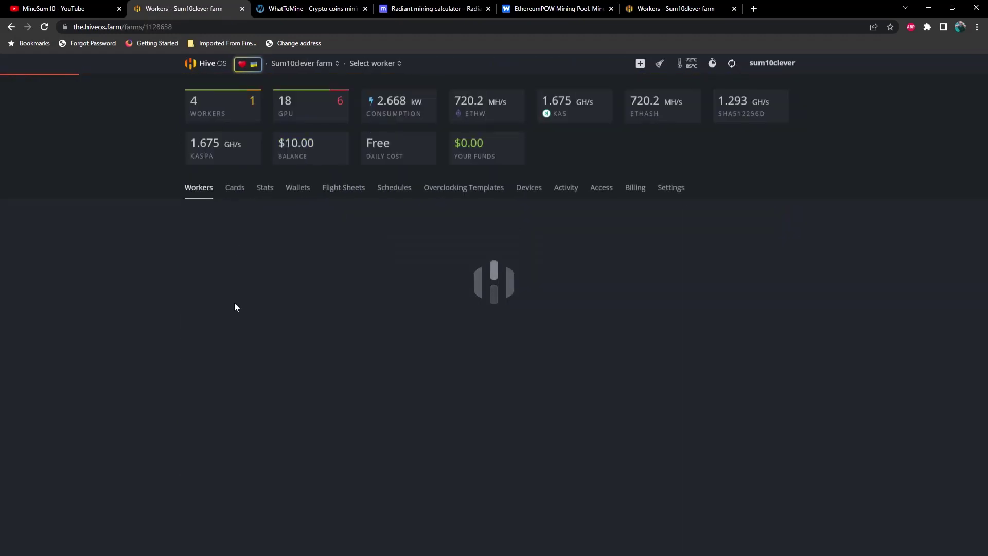
left_click(222, 285)
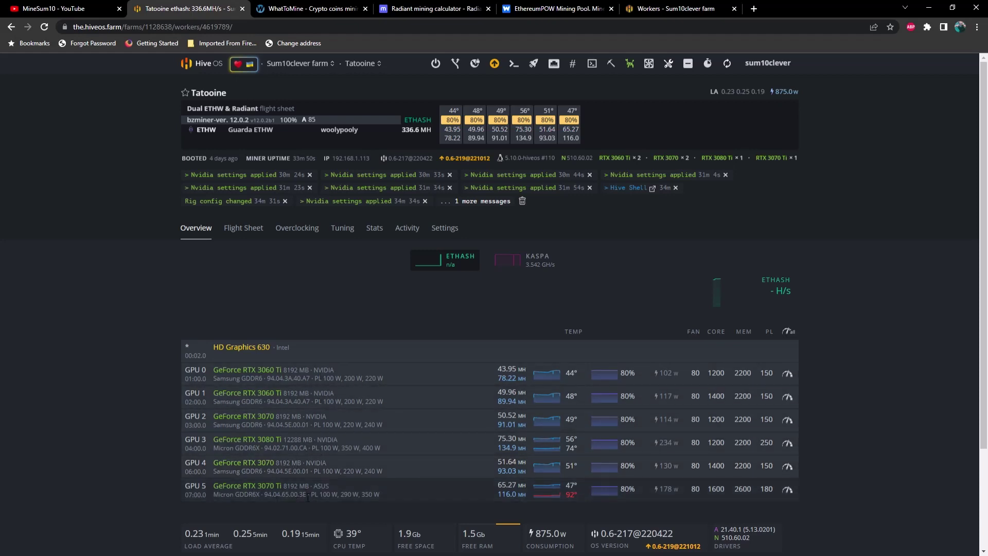
mouse_move(571, 502)
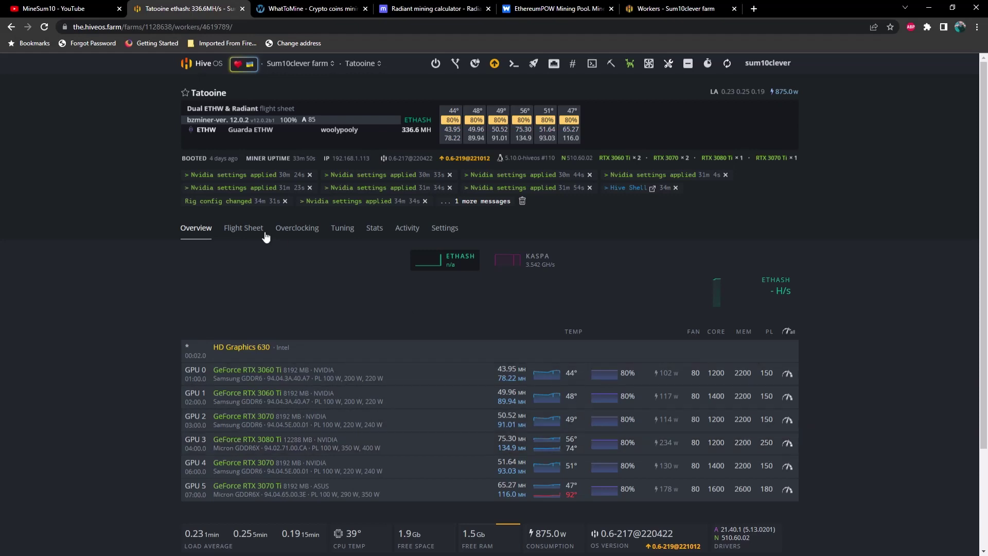
Step: Open the Naboo rig's page from the Sum10clever farm
left_click(203, 63)
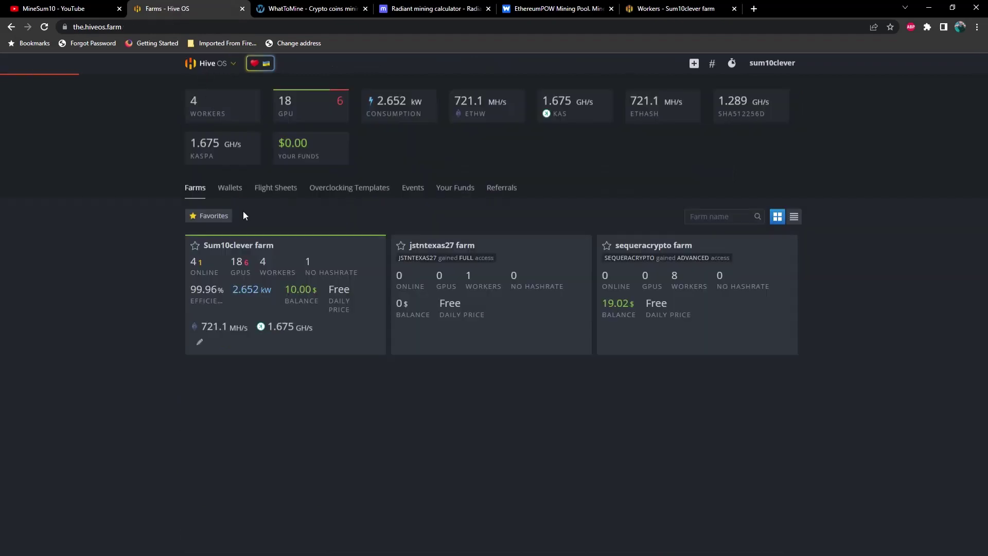
left_click(236, 244)
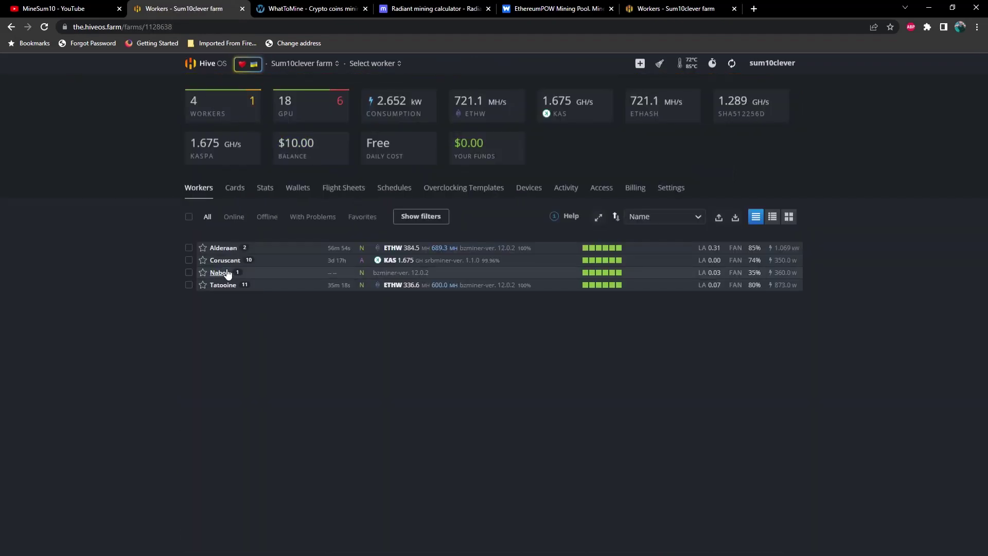
left_click(238, 273)
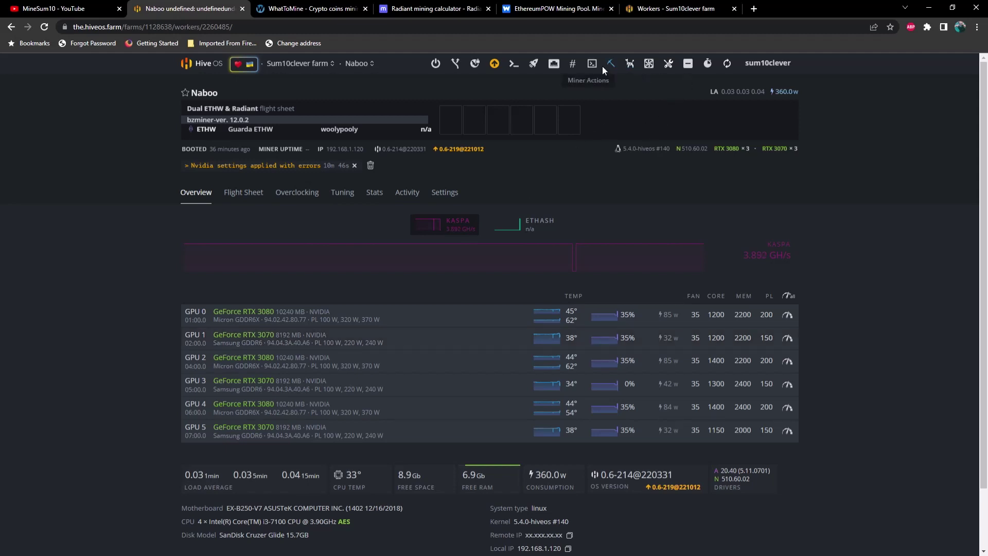
Step: Send Naboo the 'miner start' command from the recent worker commands
left_click(517, 68)
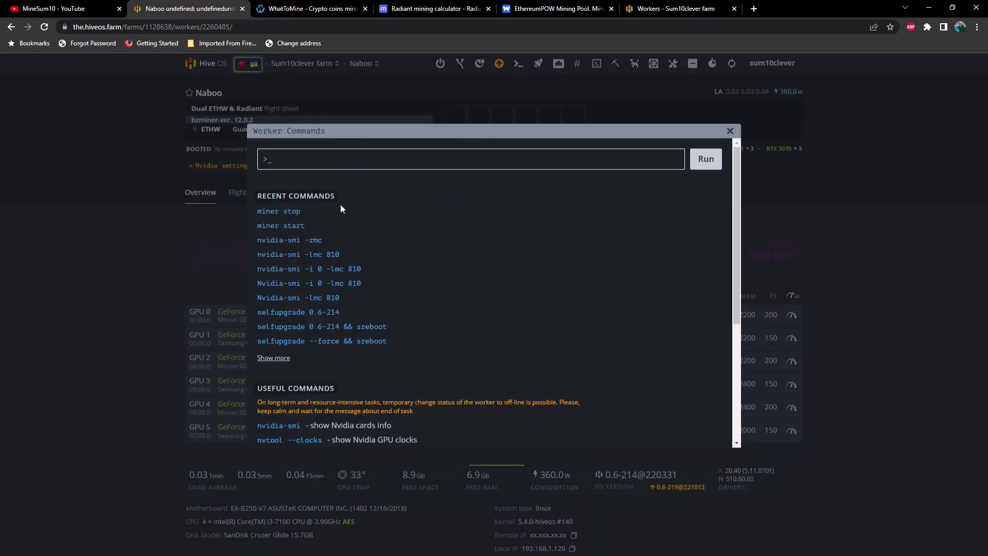
left_click(287, 226)
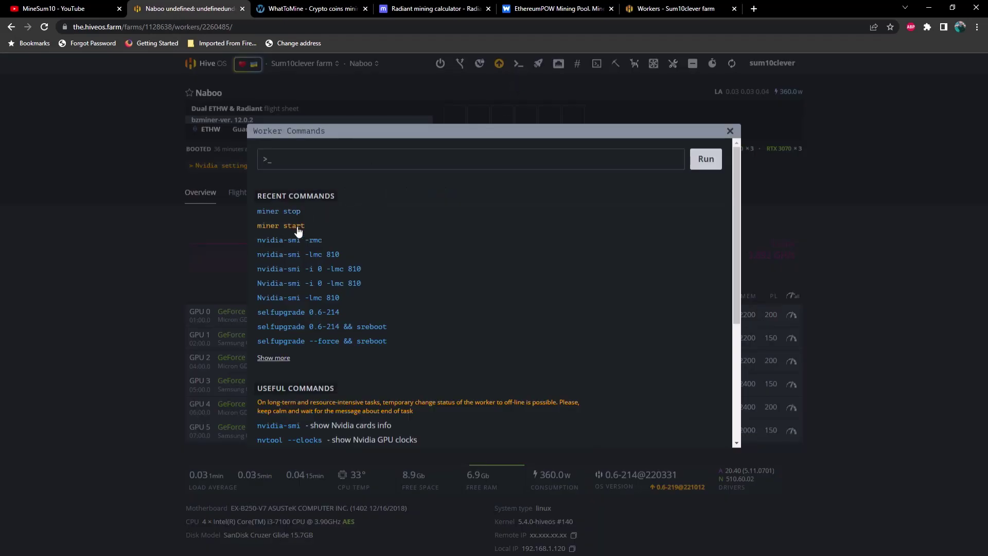
left_click(694, 170)
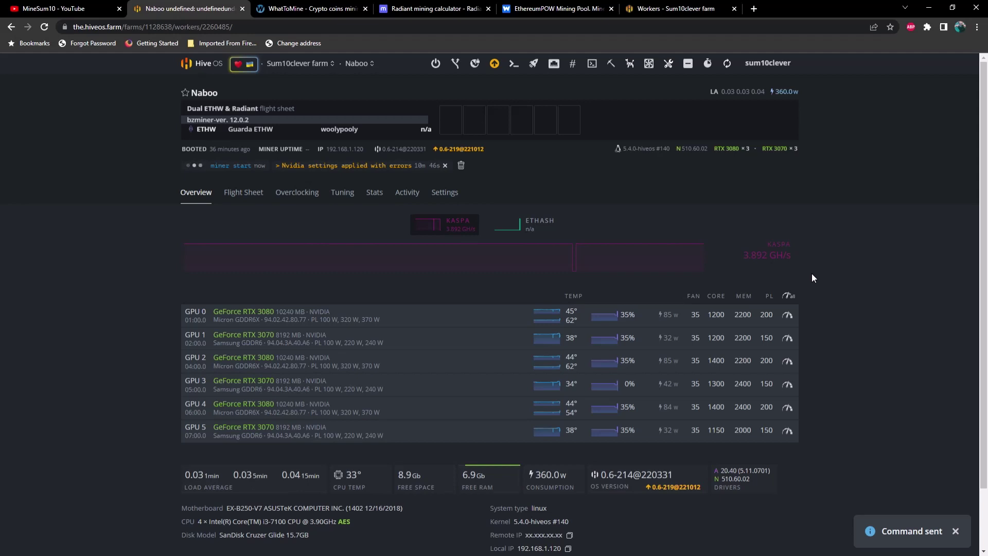
Step: Change the fan speed for all six Naboo GPUs from 35% to 85%, then view WhatToMine
left_click(788, 296)
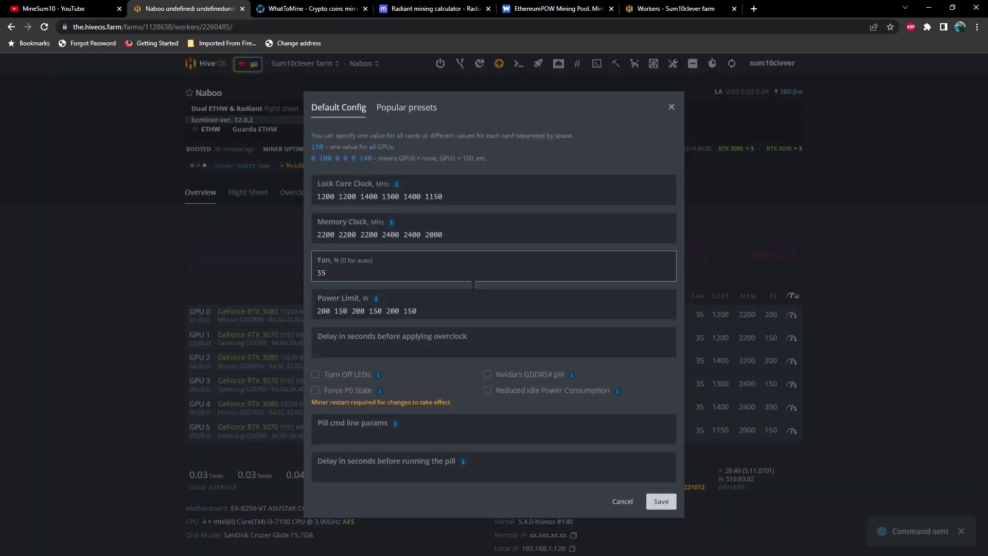
double_click(370, 275)
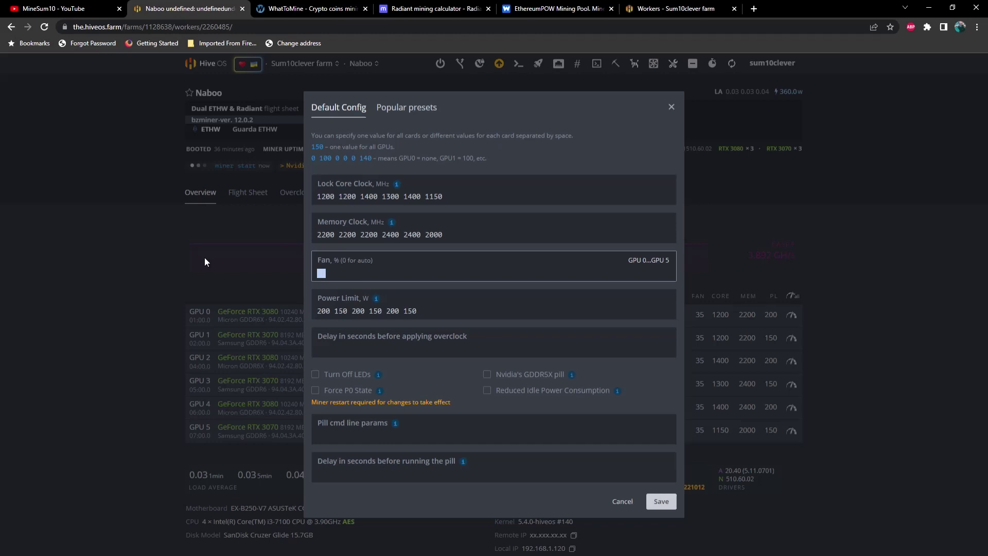
type("85")
left_click(661, 501)
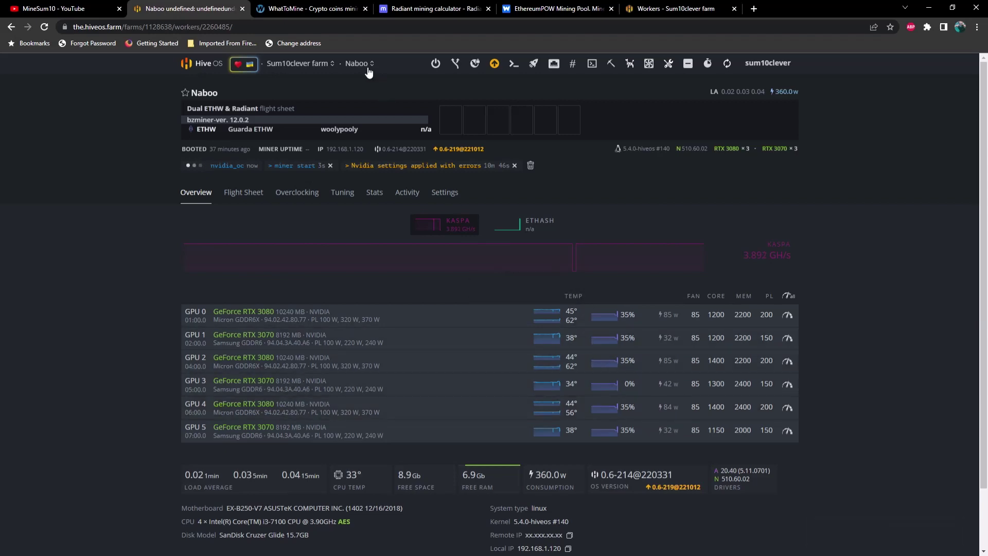
left_click(339, 10)
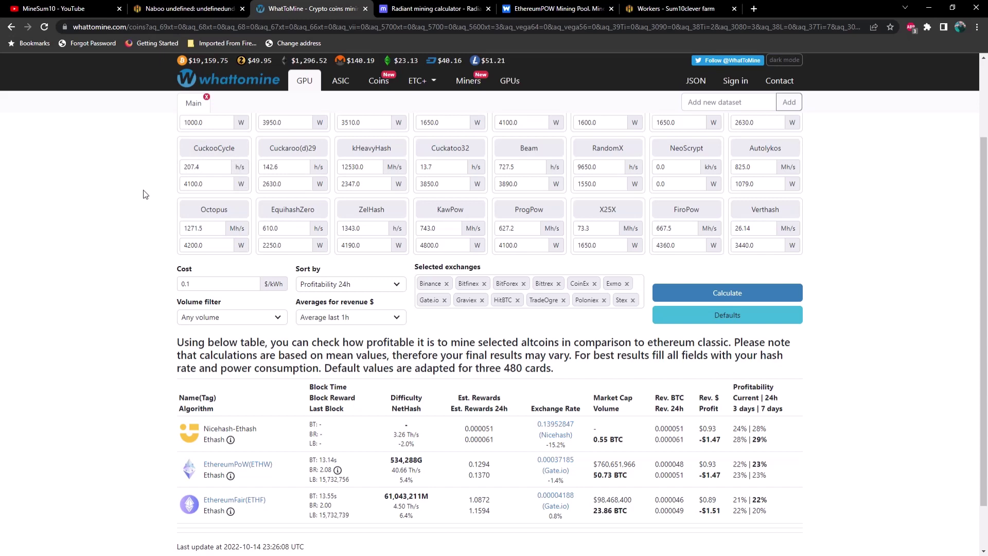
scroll(149, 190, "up", 2)
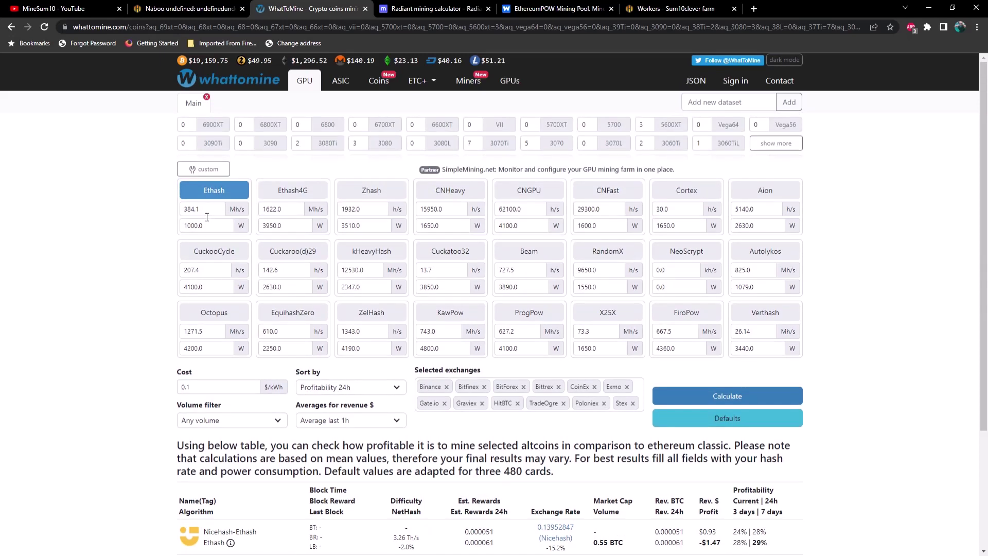
left_click_drag(208, 211, 177, 213)
left_click(166, 218)
scroll(762, 323, "down", 2)
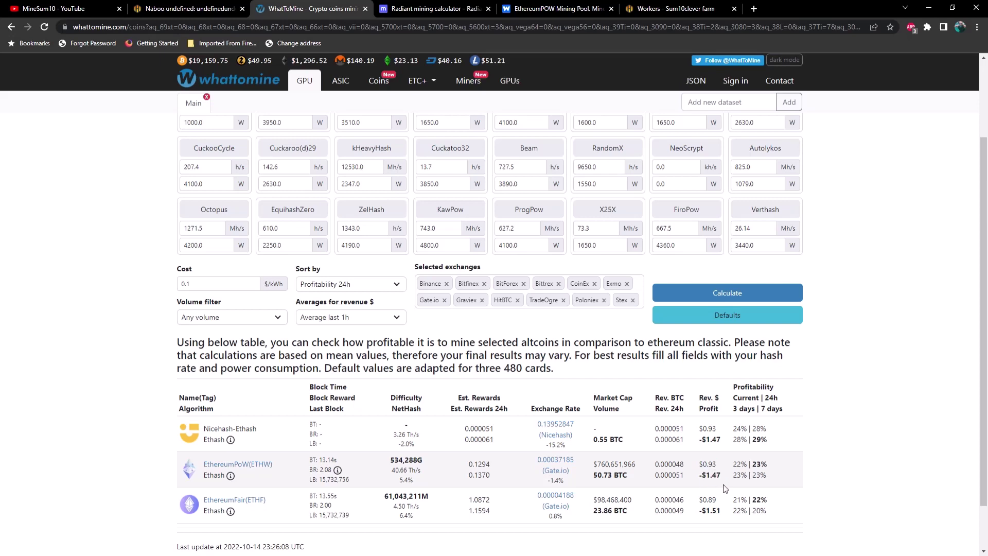
left_click(408, 9)
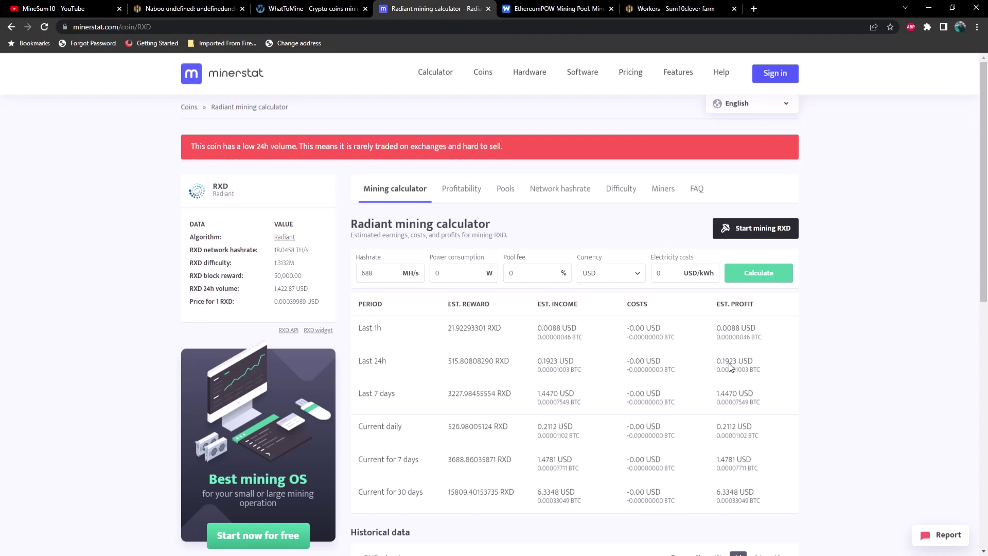
left_click(309, 8)
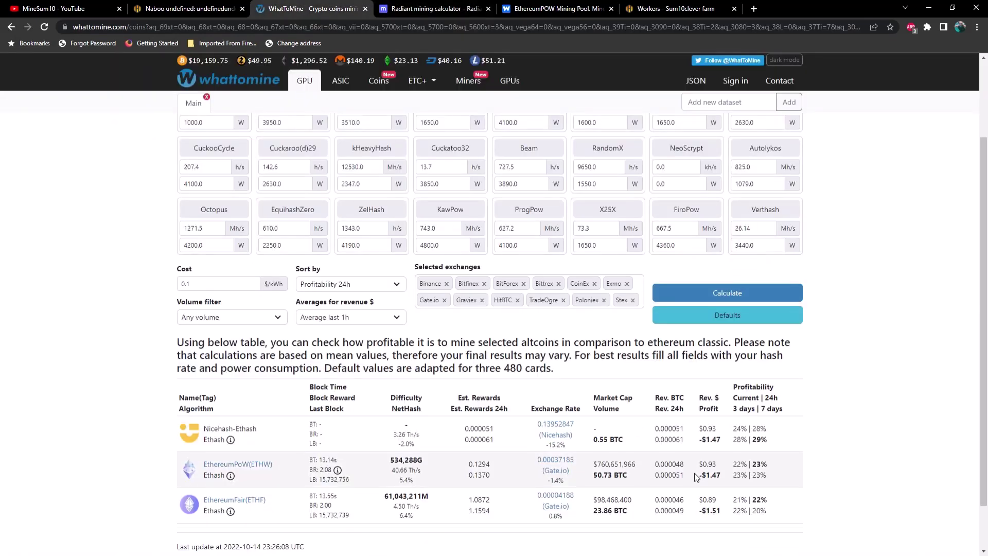
left_click_drag(722, 477, 706, 483)
left_click(705, 484)
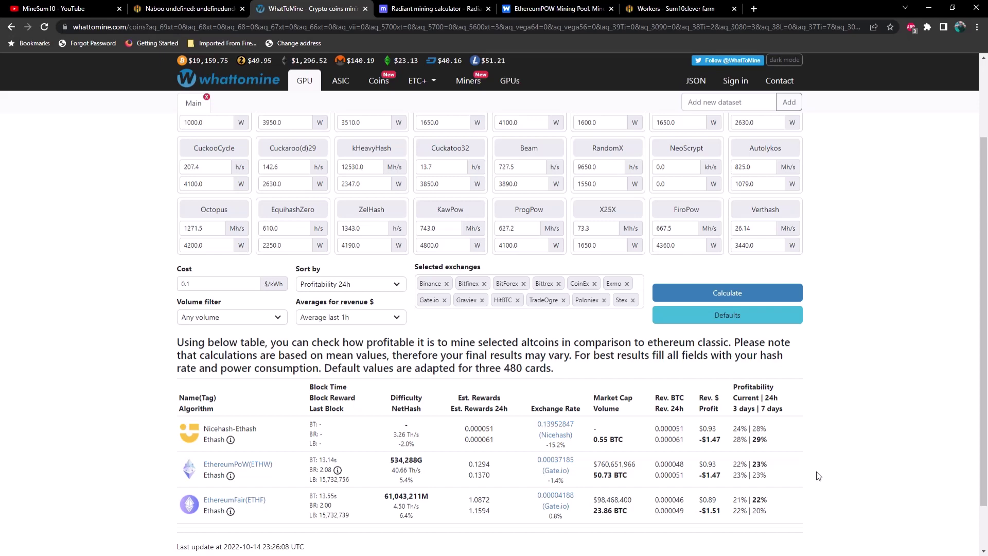
Step: Refresh Naboo's stats to see it mining ETHW at 357.8 MH and 843.0 W
left_click(178, 14)
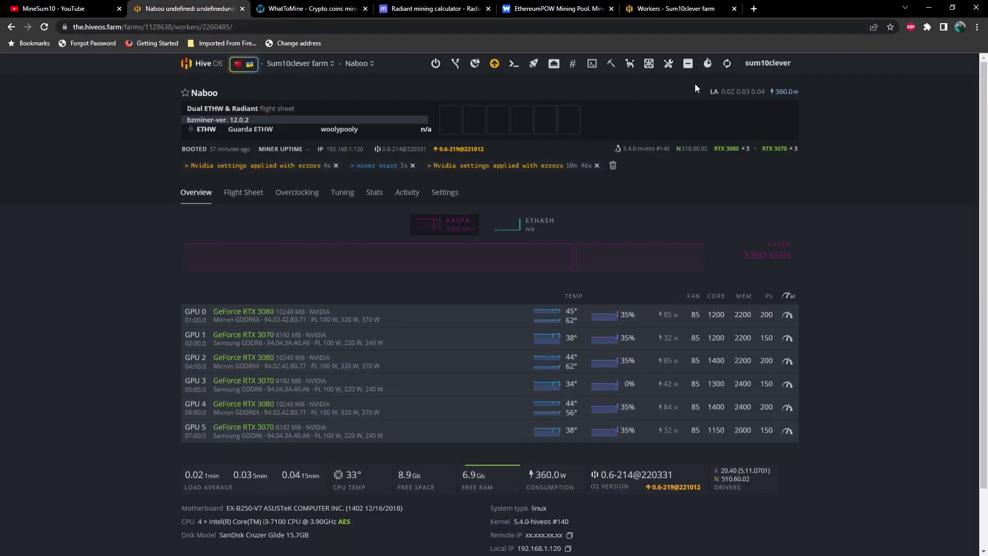
left_click(732, 64)
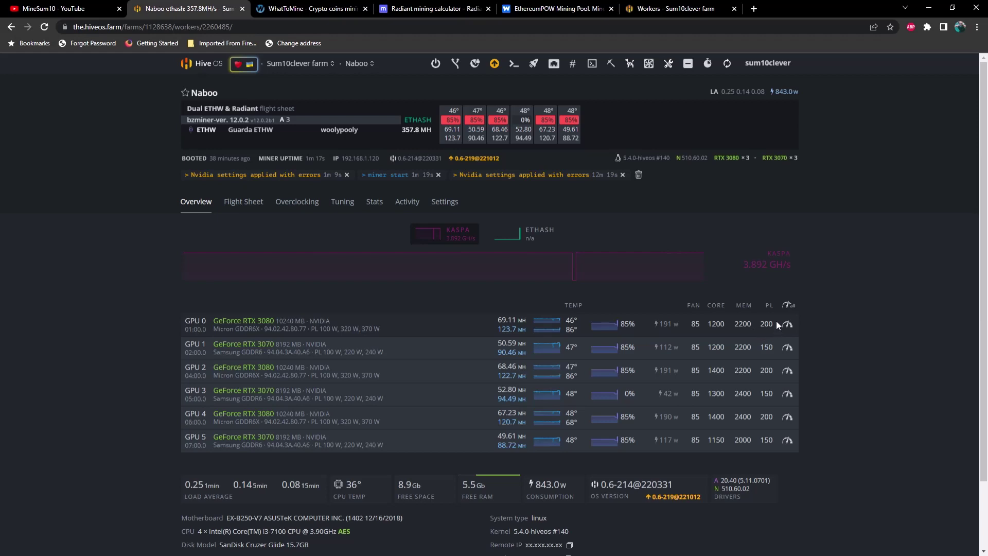
left_click(736, 63)
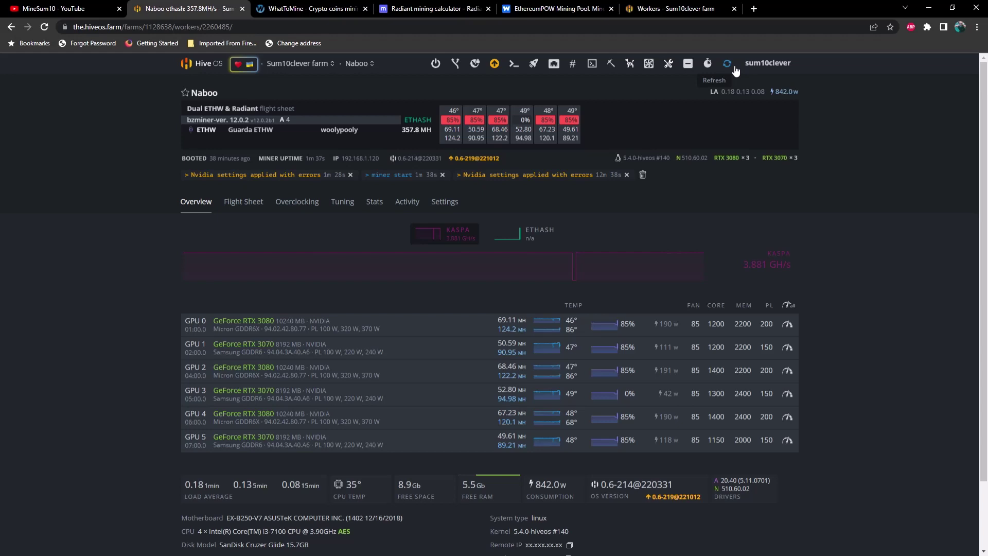